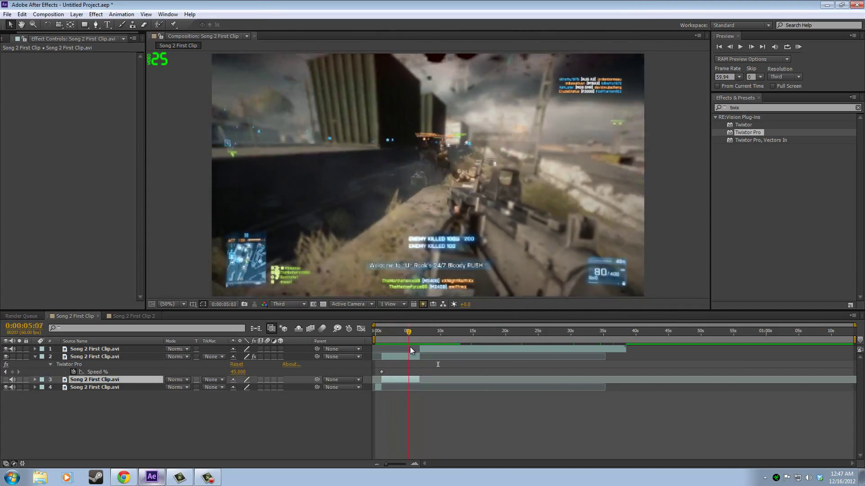
Preview the slowed footage in the first comp.
left_click(798, 47)
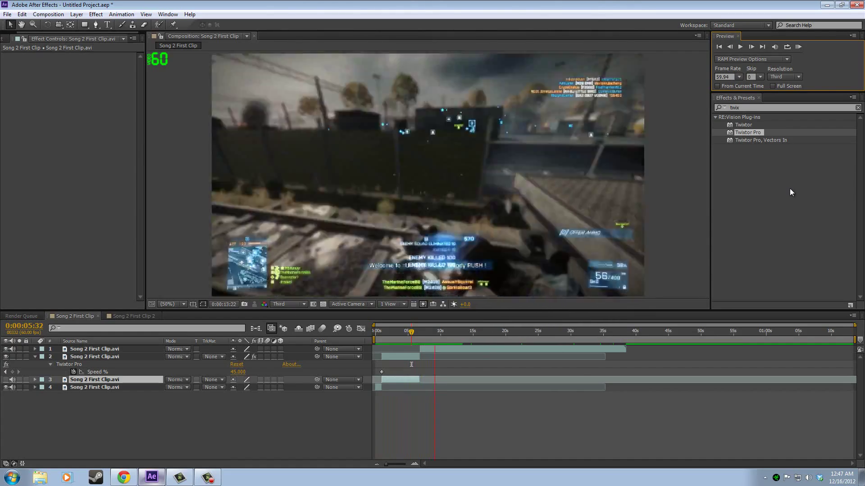
left_click_drag(436, 335, 423, 350)
key("space")
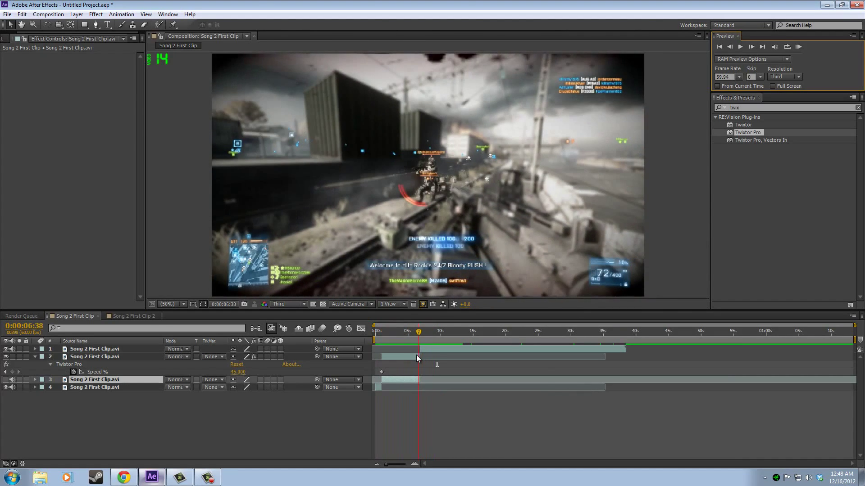
In Song 2 First Clip 2, split the clip at 0:00:02:02 and again at a later point.
left_click(120, 317)
left_click(459, 332)
left_click_drag(459, 331, 424, 323)
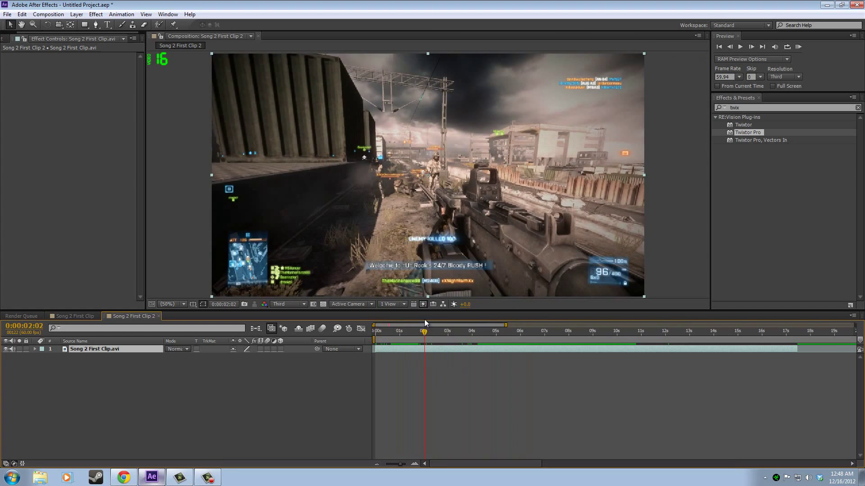
key("ctrl+shift+d")
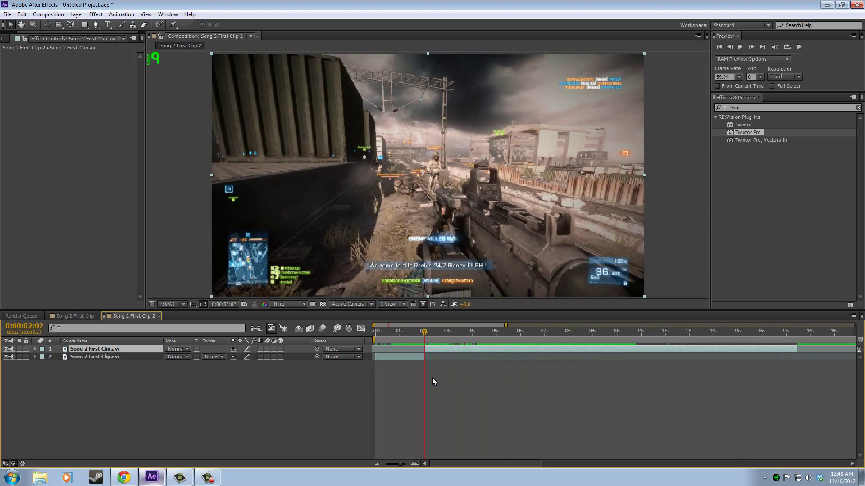
left_click_drag(424, 336, 489, 322)
key("ctrl+shift+d")
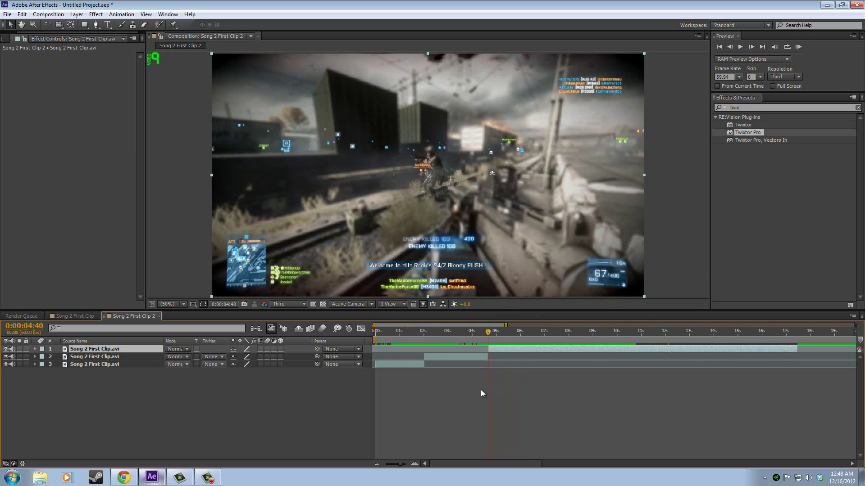
Move the last piece about 6 seconds later, ending near 0:00:08:07, and select the middle piece.
left_click_drag(505, 325, 571, 324)
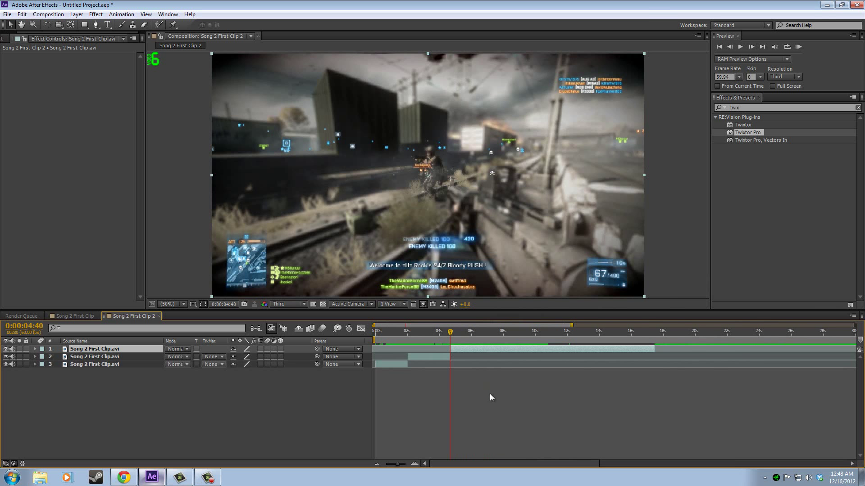
left_click_drag(460, 347, 528, 345)
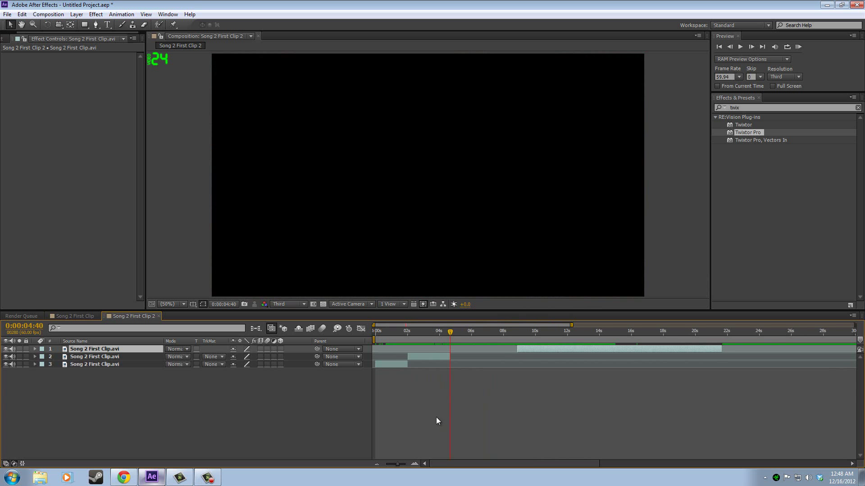
left_click_drag(448, 341, 517, 342)
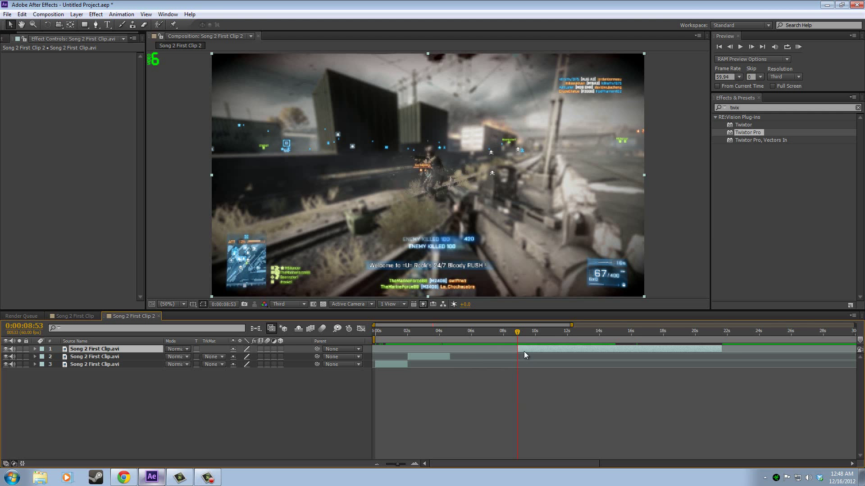
left_click_drag(524, 353, 513, 351)
key("i")
left_click(433, 356)
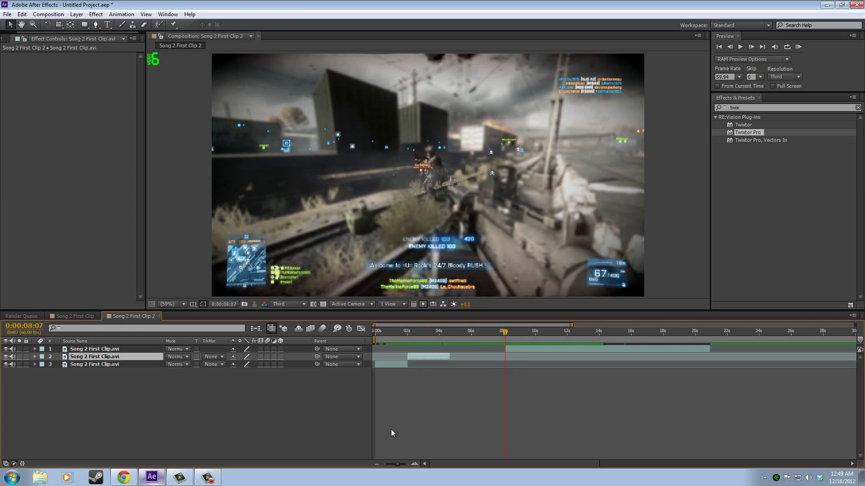
Duplicate the middle piece, muting audio on one copy and hiding video on the other.
key("ctrl+d")
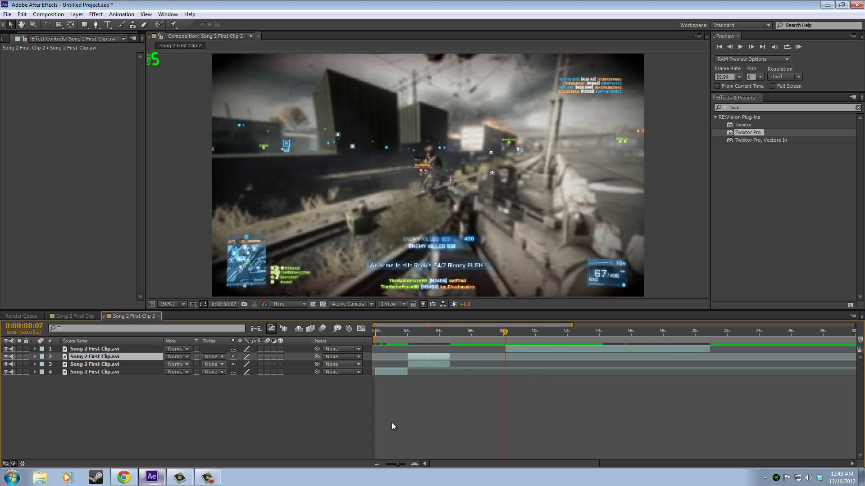
left_click(12, 364)
left_click(7, 357)
Apply Twixtor Pro to the picture-only copy and set its Input: Frame Rate to 60.
left_click_drag(734, 135, 420, 363)
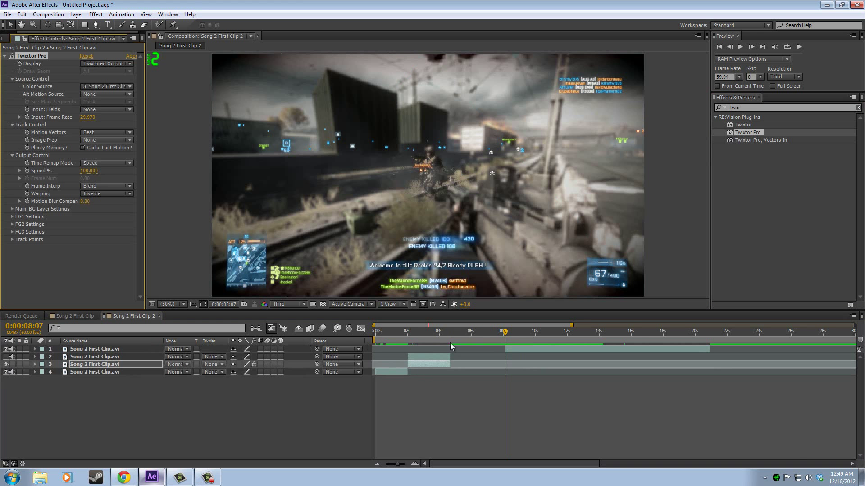
left_click(407, 343)
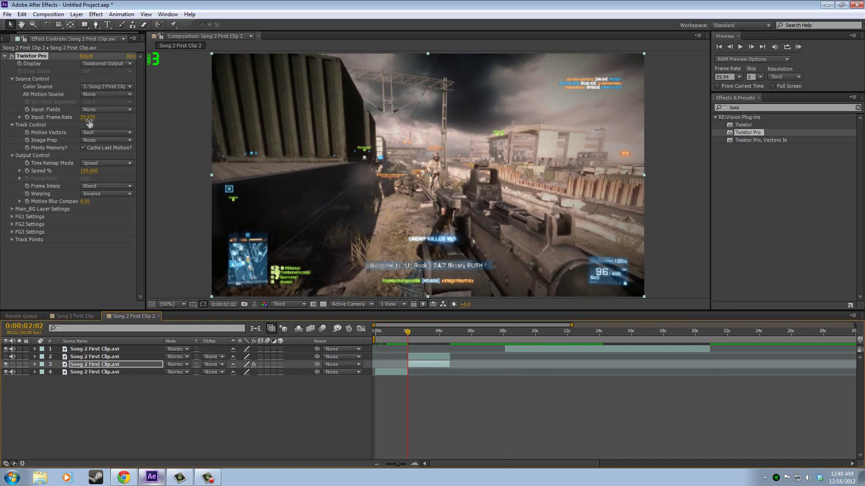
left_click(88, 118)
type("60")
left_click(98, 261)
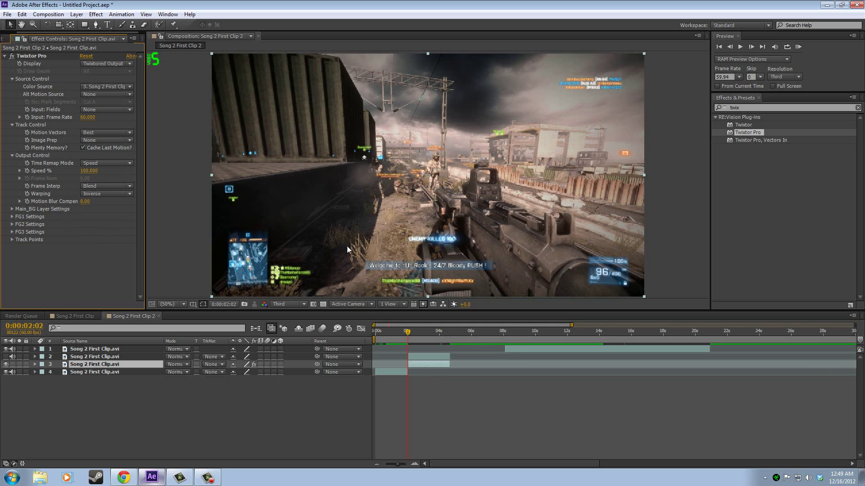
Keyframe Speed % at 45, extend the layer's out point, and move it to position 2.
left_click(28, 172)
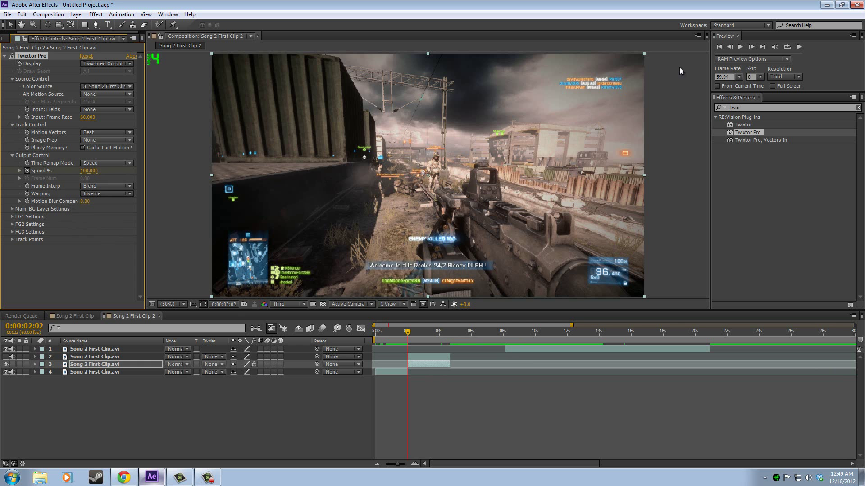
left_click(751, 47)
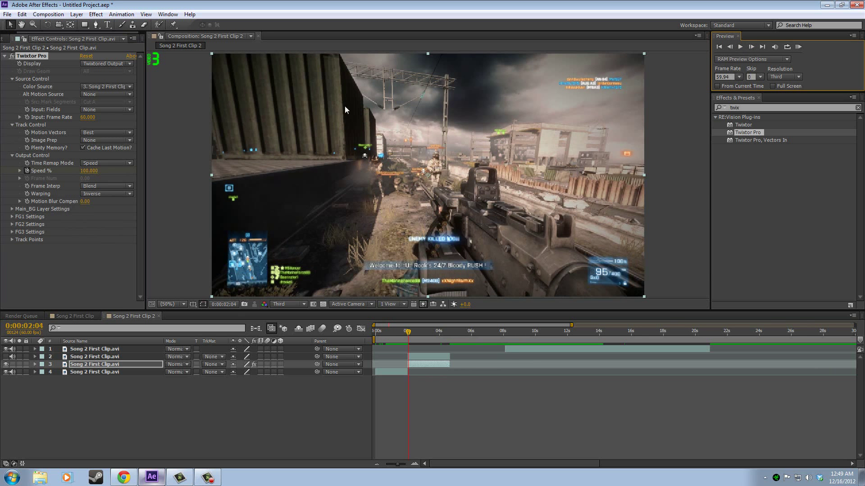
left_click(90, 170)
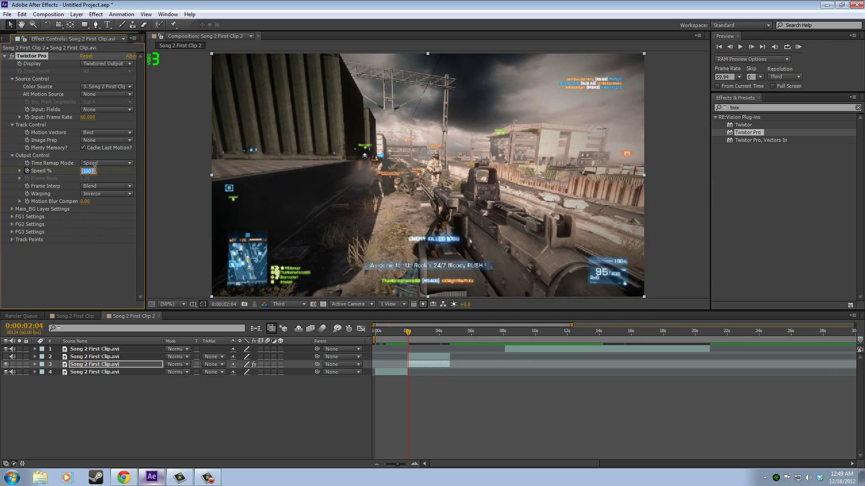
key("Return")
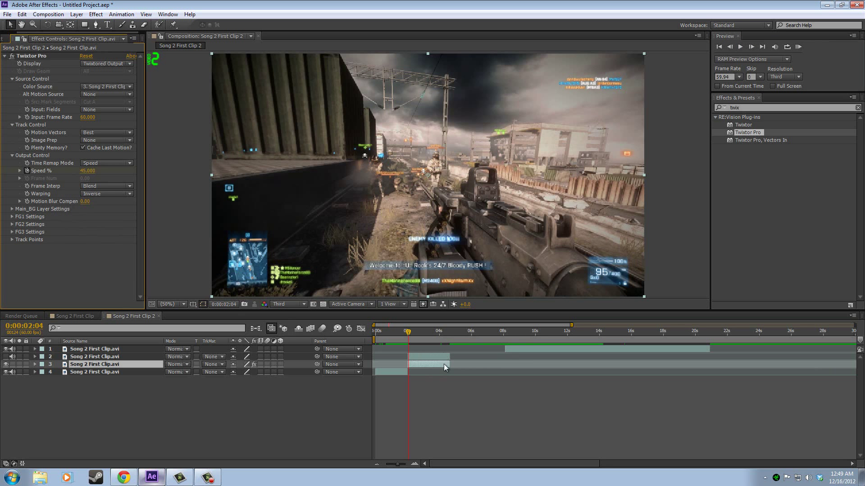
left_click_drag(447, 366, 505, 365)
left_click_drag(131, 368, 129, 358)
left_click_drag(408, 334, 431, 321)
Change the Twixtor Pro Speed % keyframe on layer 2 to 43.
key("u")
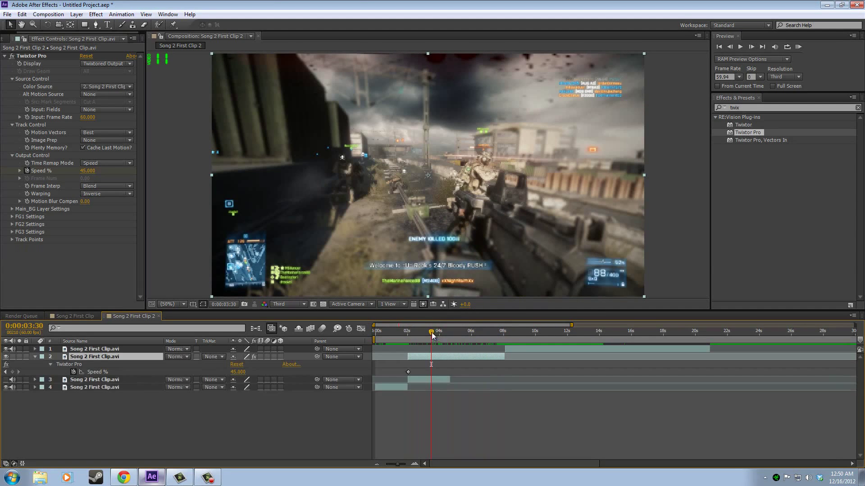
left_click_drag(431, 336, 415, 337)
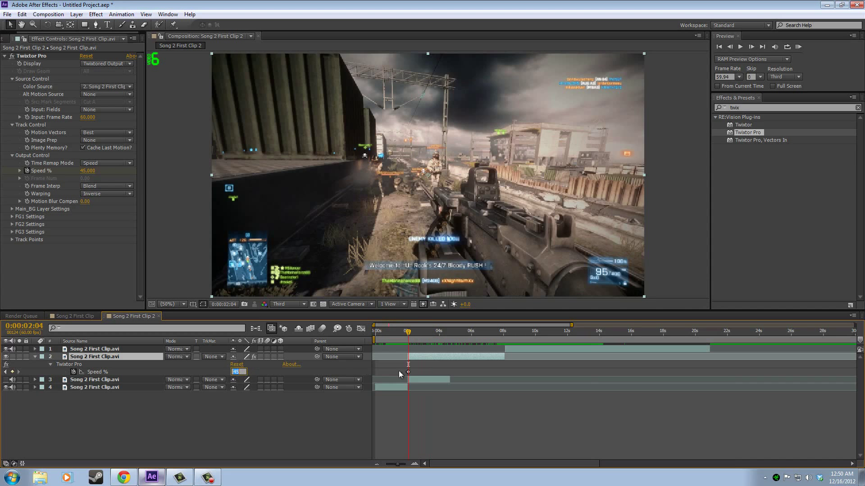
type("43")
key("Return")
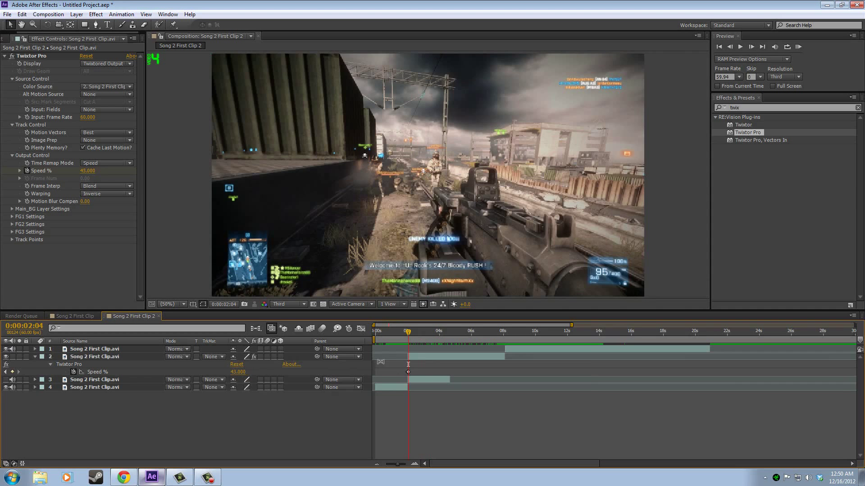
Scrub through the slowed clip to review it, then select layer 3.
mouse_move(418, 333)
left_mouse_down()
mouse_move(507, 323)
mouse_move(407, 331)
left_mouse_up()
mouse_move(412, 333)
left_mouse_down()
mouse_move(536, 313)
mouse_move(408, 338)
mouse_move(418, 336)
left_mouse_up()
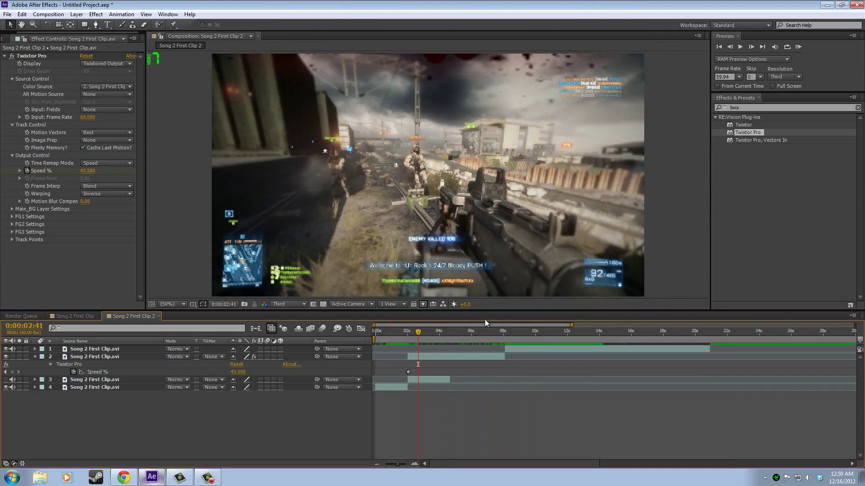
left_click(420, 382)
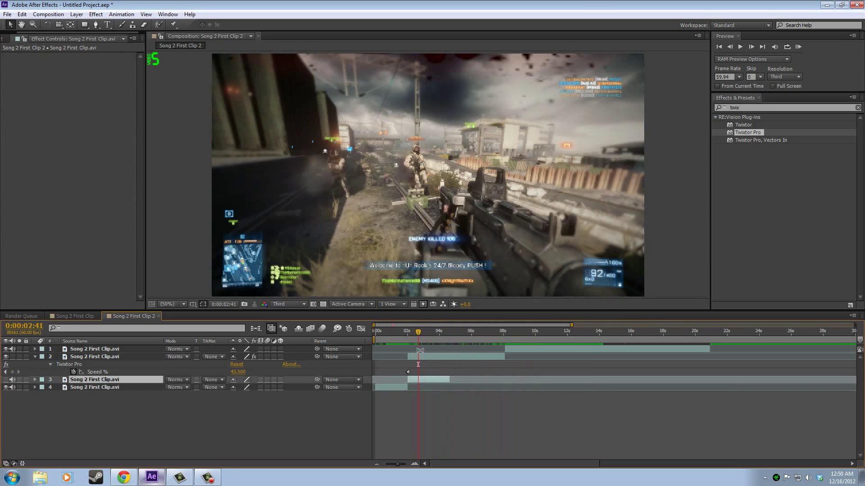
left_click_drag(418, 334, 448, 343)
Open layer 3's Time > Time Stretch dialog, then begin typing 100/ into Google in Chrome.
right_click(417, 378)
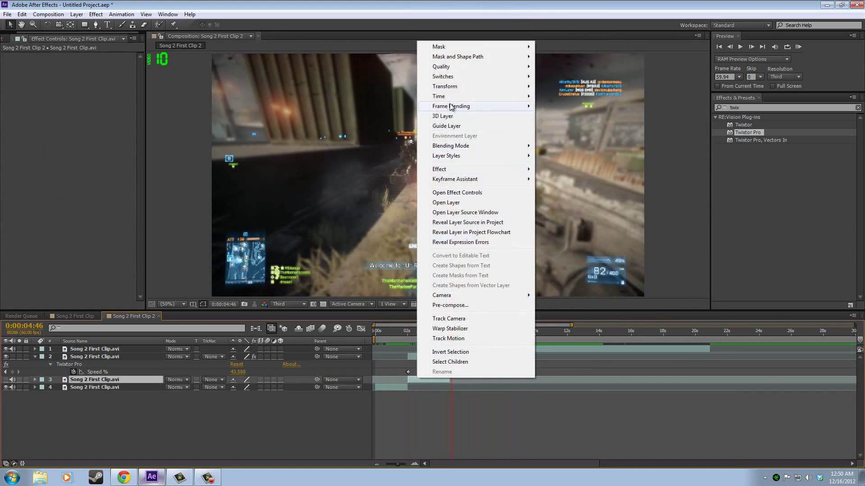
left_click(114, 413)
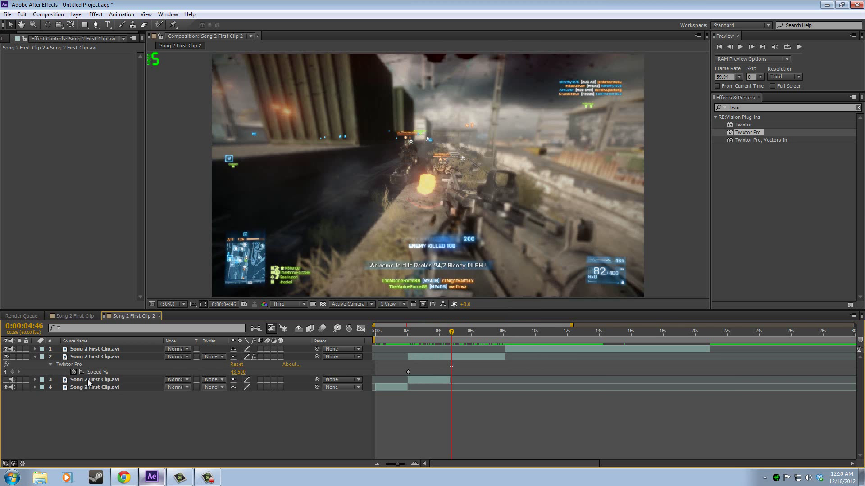
left_click(87, 380)
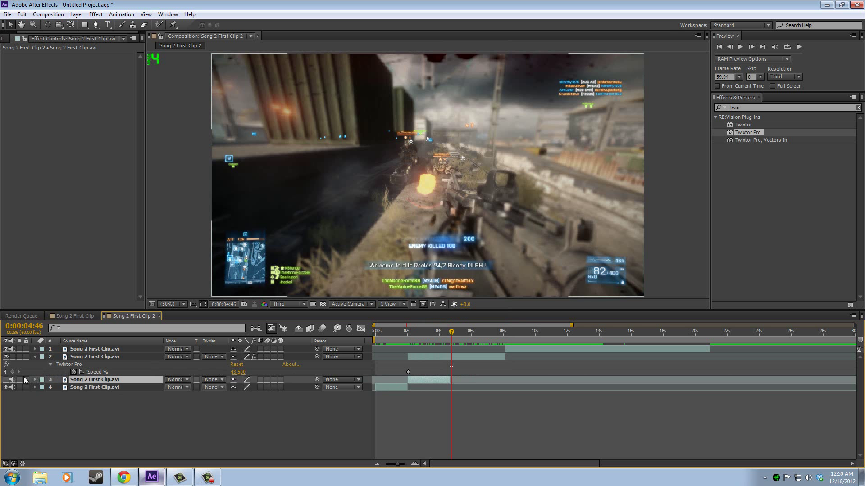
right_click(417, 380)
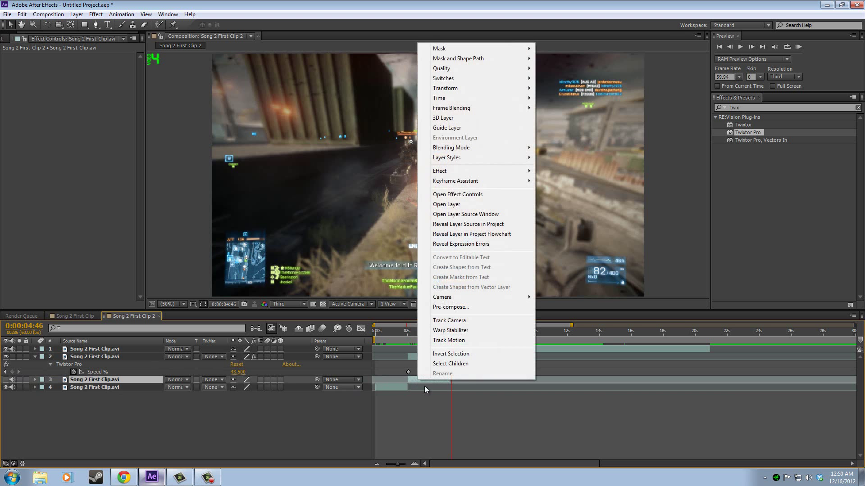
mouse_move(464, 100)
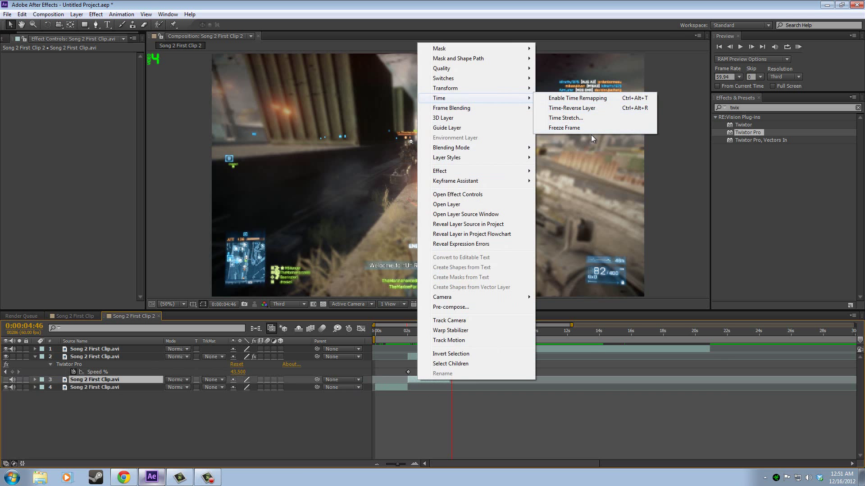
left_click(593, 118)
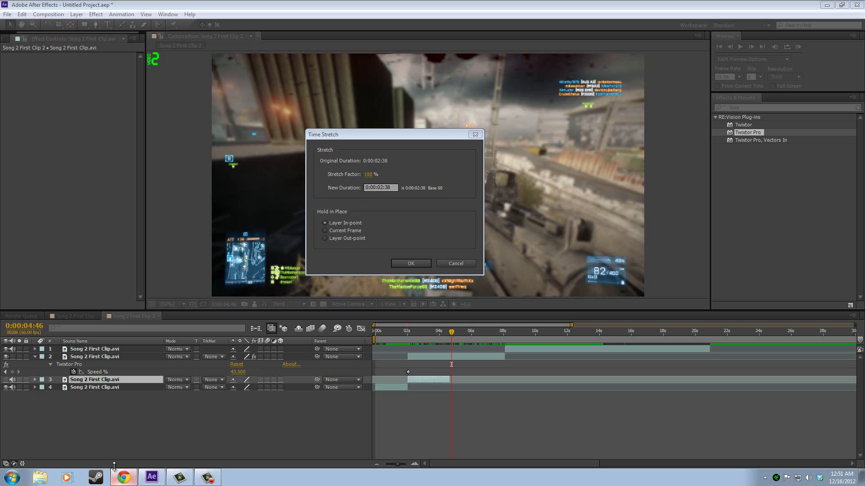
left_click(123, 478)
type("100/")
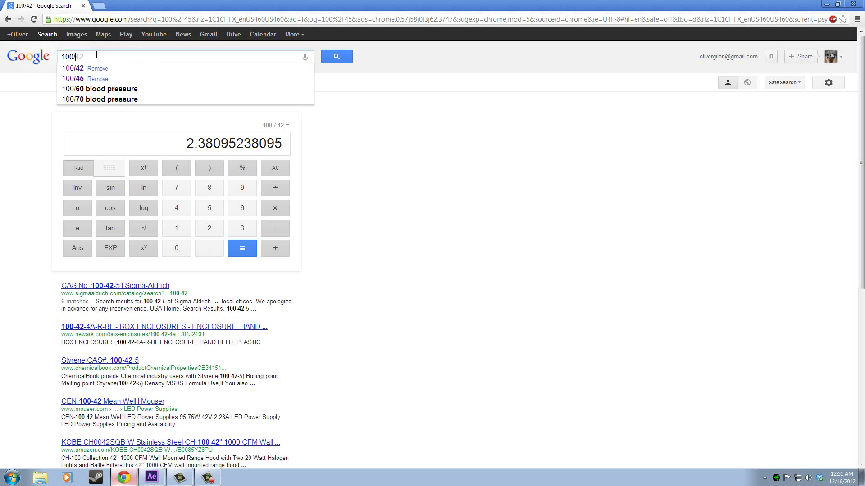
Calculate 100/43.5 in Google, enter 229 as the Stretch Factor, and select the 88505 decimals.
type("43.5")
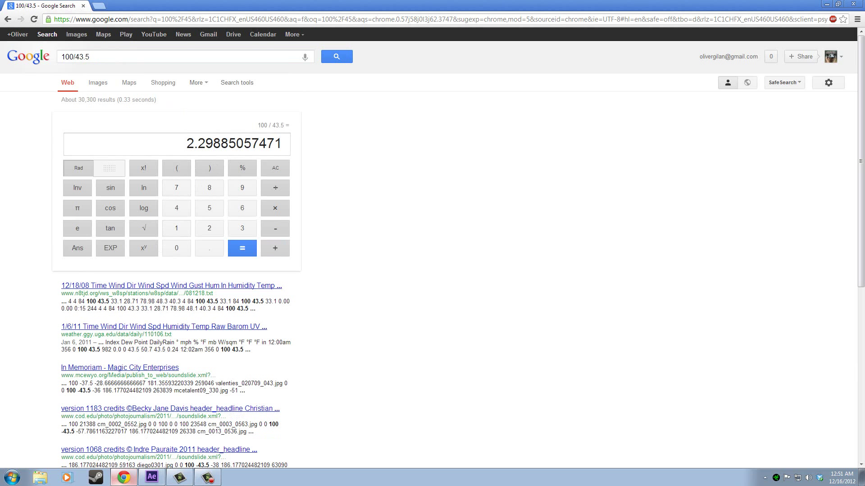
left_click(152, 478)
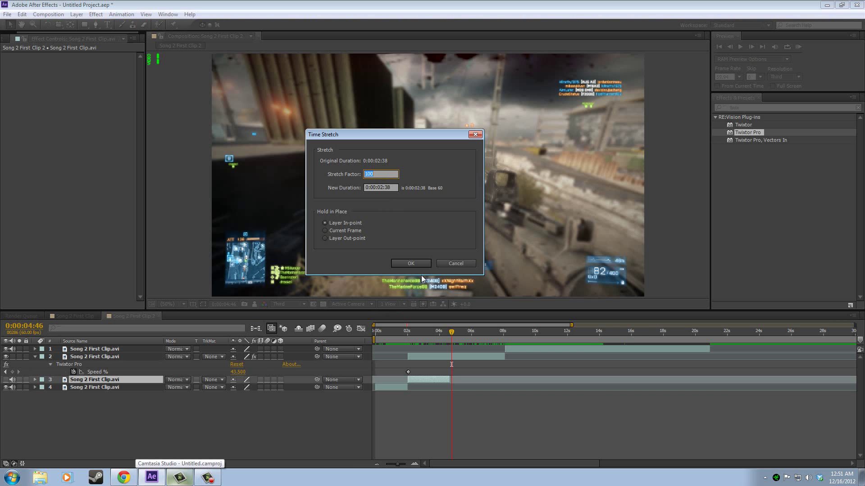
type("229")
left_click(124, 478)
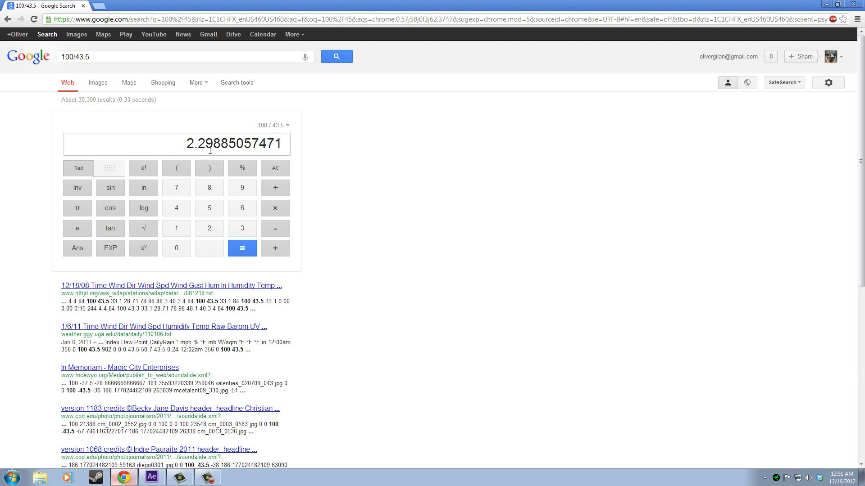
left_click_drag(216, 150, 229, 147)
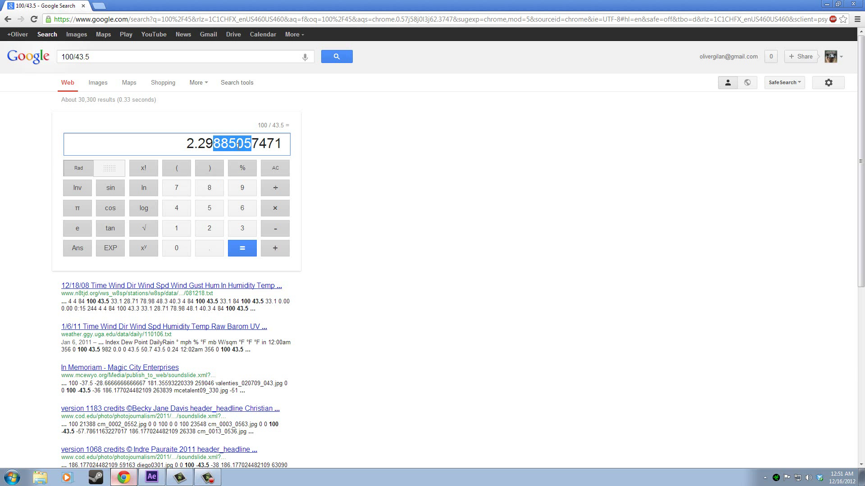
Set layer 3's Stretch Factor to 229.88505% and scrub to check the lengthened layer.
left_click(153, 477)
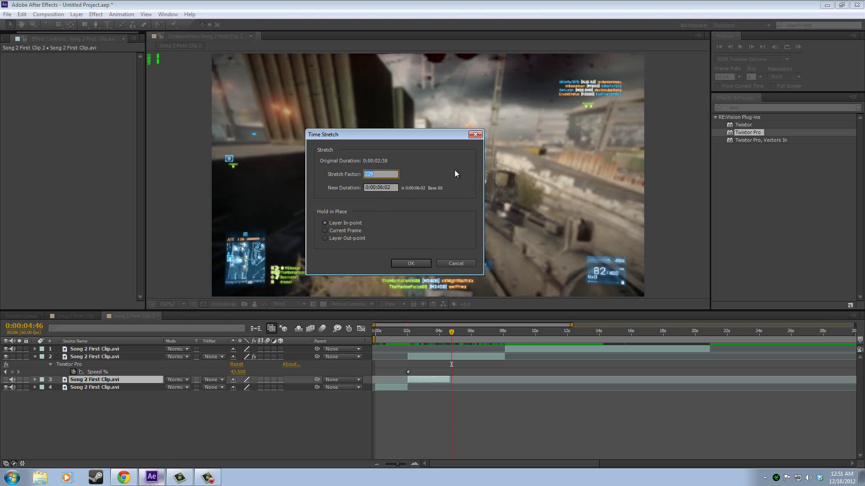
key("End")
type(".88505")
left_click(417, 263)
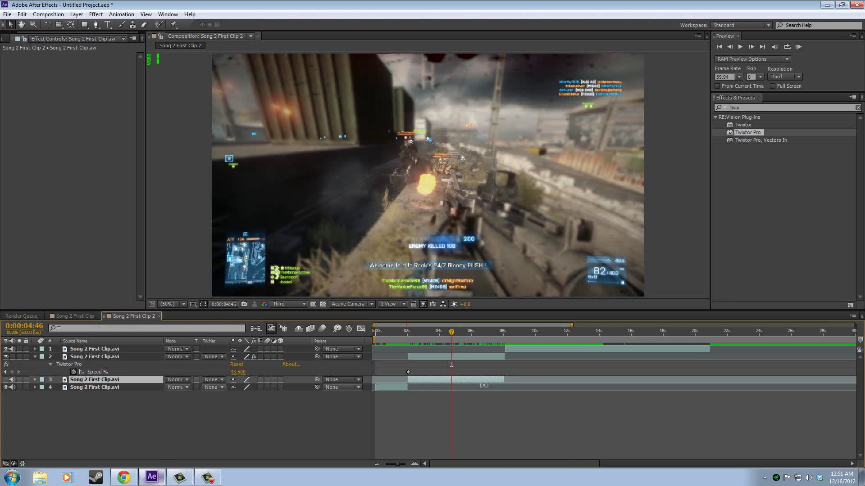
mouse_move(454, 338)
left_mouse_down()
mouse_move(512, 331)
mouse_move(451, 332)
mouse_move(431, 350)
mouse_move(401, 353)
mouse_move(450, 334)
left_mouse_up()
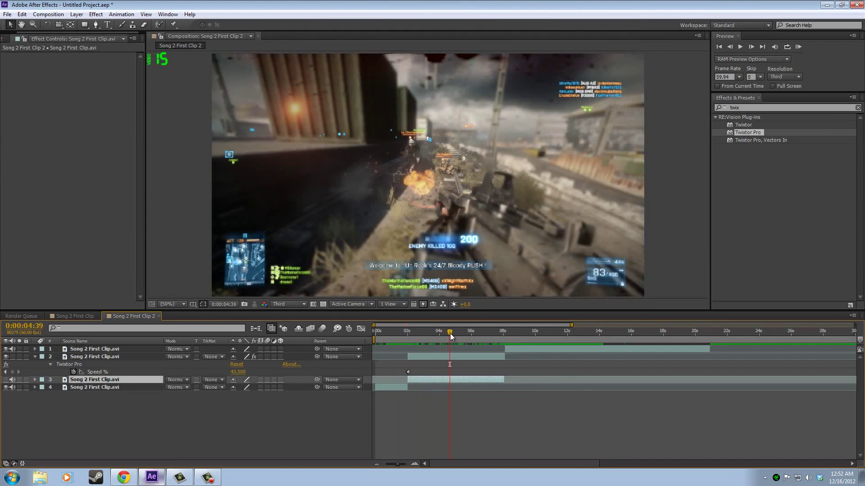
left_click(799, 48)
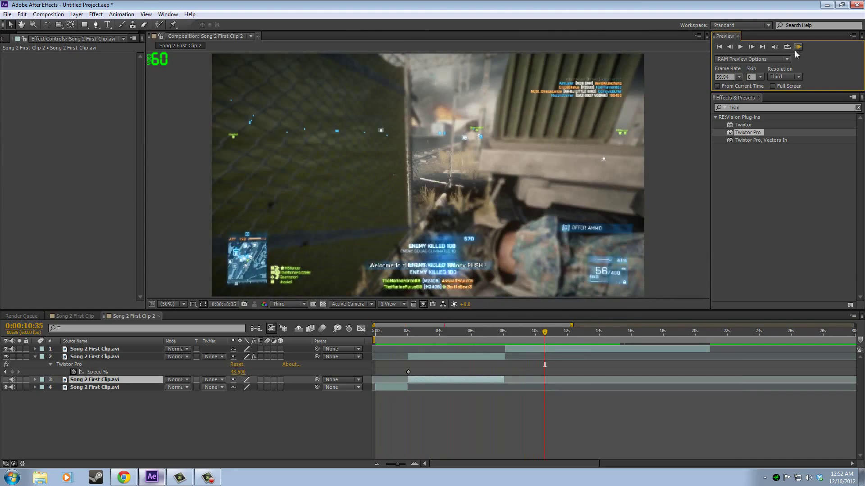
left_click(429, 339)
left_click_drag(407, 349, 460, 358)
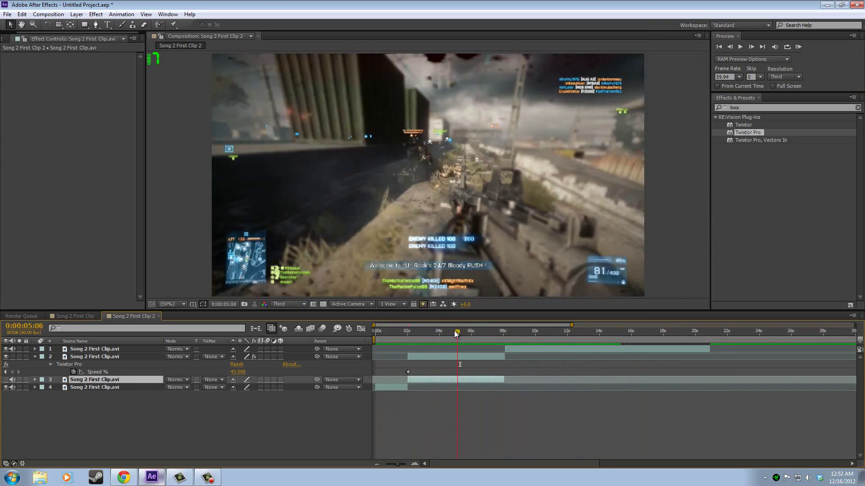
left_click(433, 340)
left_click_drag(434, 339, 424, 371)
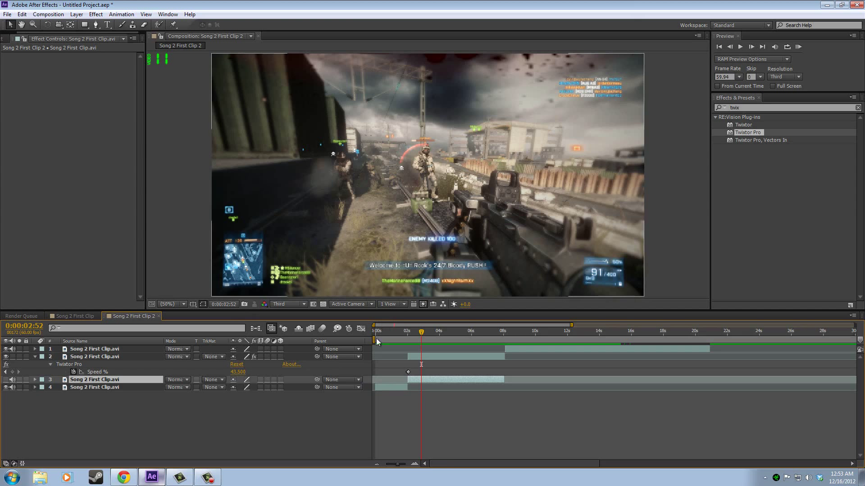